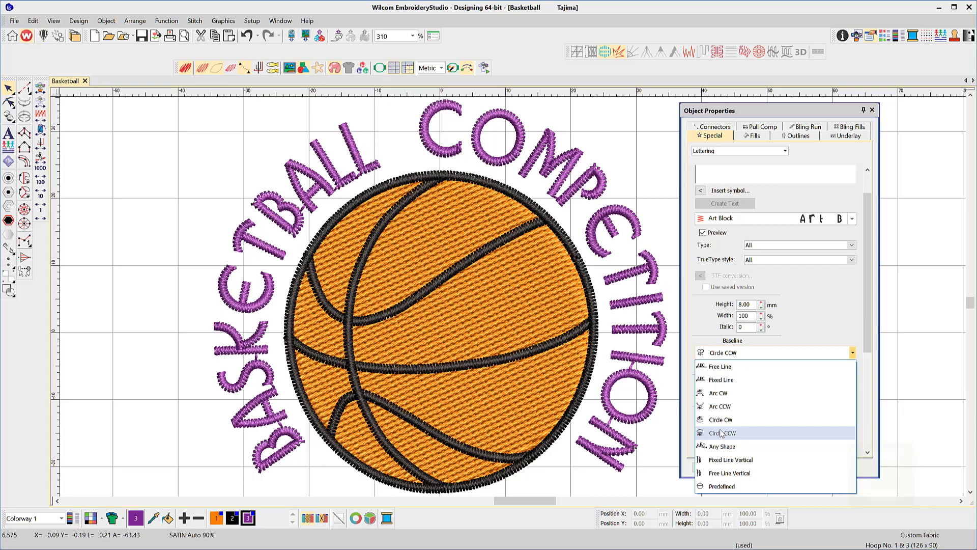
- Switch the purple lettering's baseline between Circle CCW and Circle CW, ending on Circle CCW
click(718, 434)
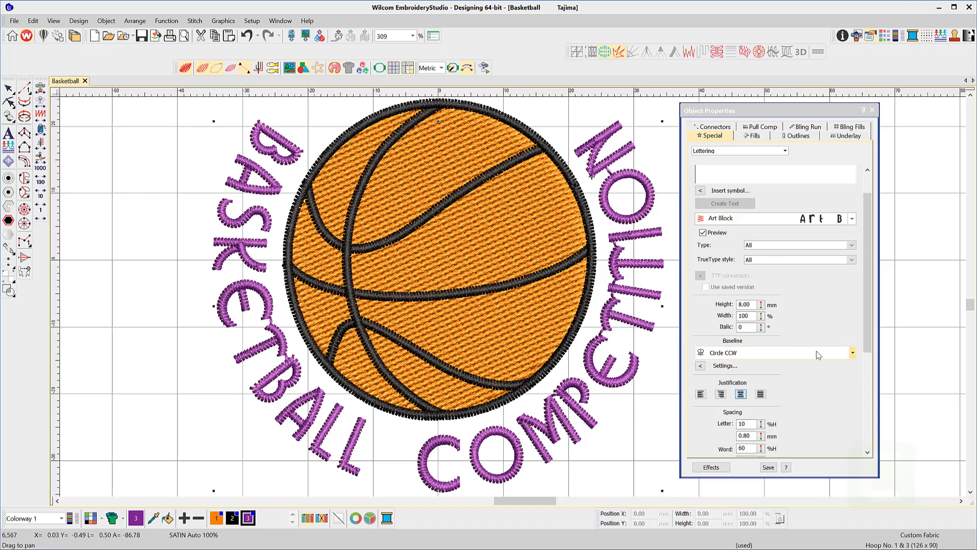
click(852, 354)
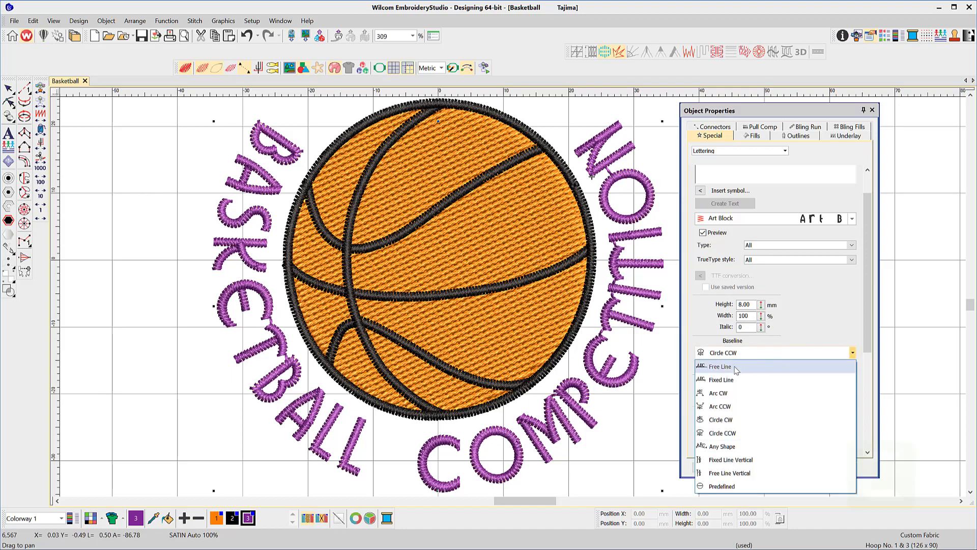
click(721, 419)
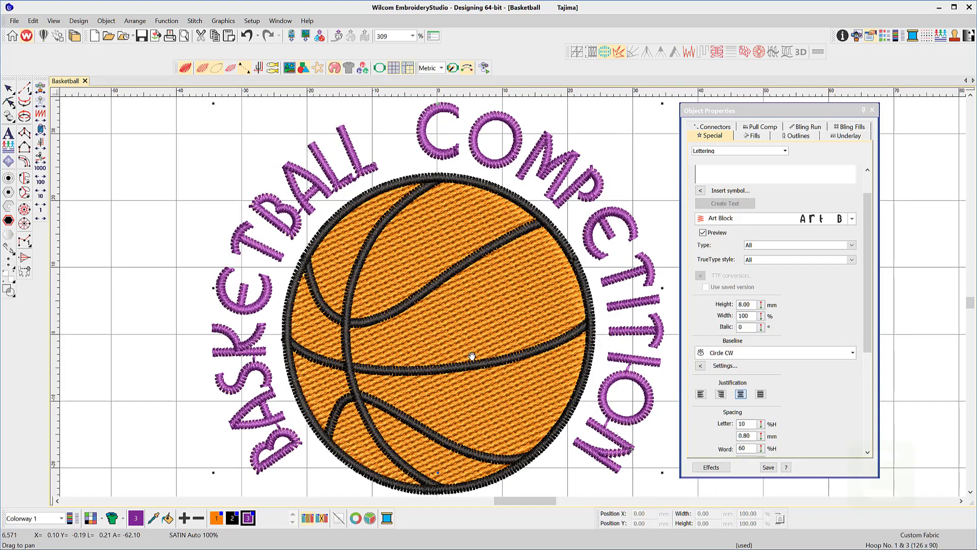
click(853, 353)
click(721, 432)
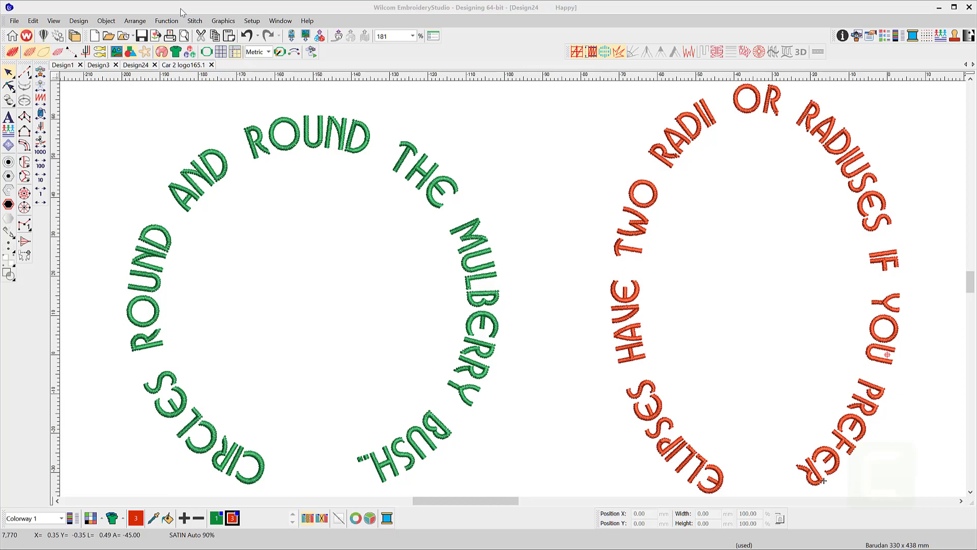
- Return to the Basketball design, showing the orange ball with no lettering
click(321, 328)
click(445, 329)
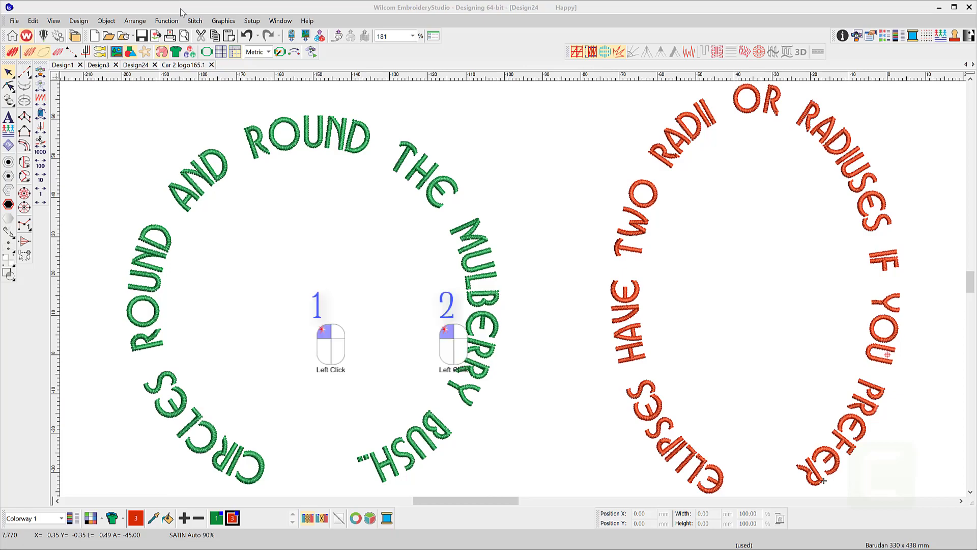
key(Return)
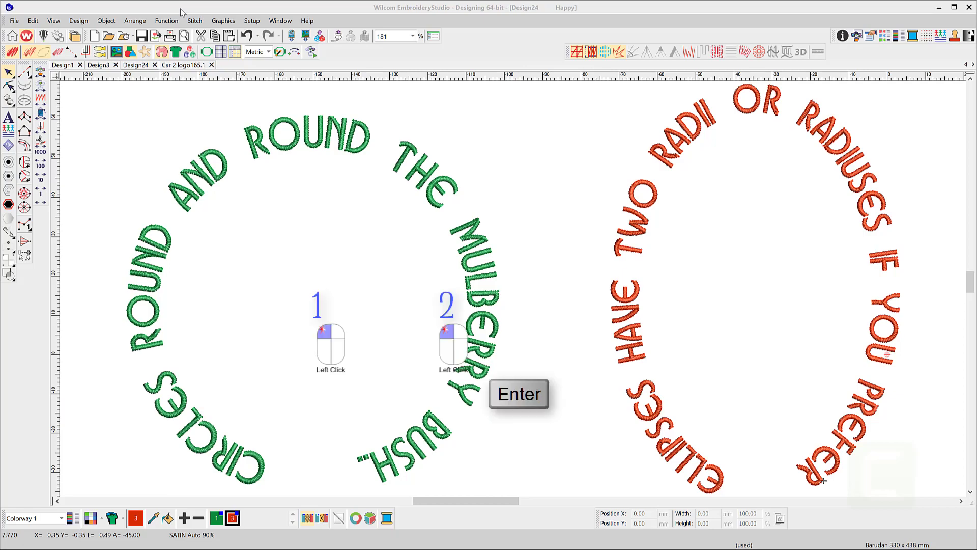
click(765, 329)
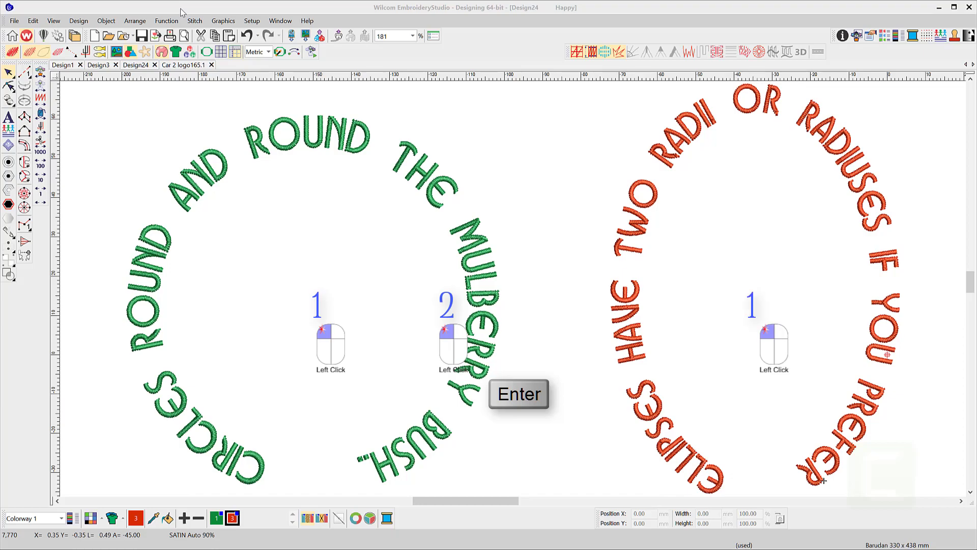
click(849, 330)
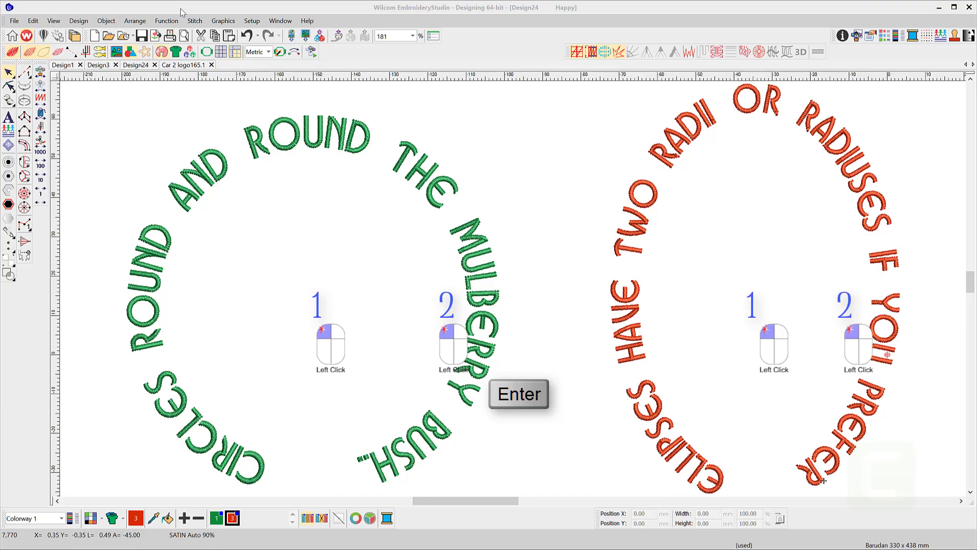
click(765, 174)
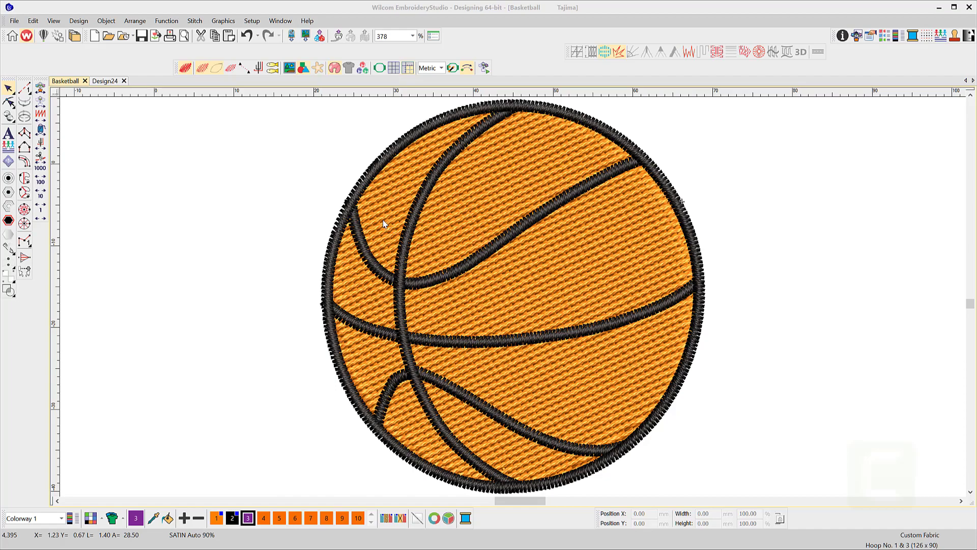
- Show the basketball as plain stitches over a grid and zero the rulers at its centre
click(510, 292)
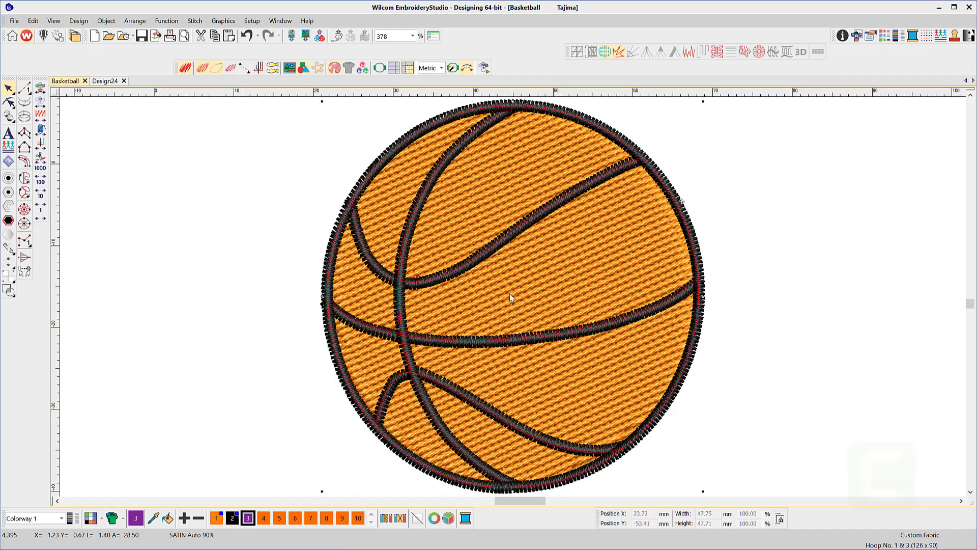
key(t)
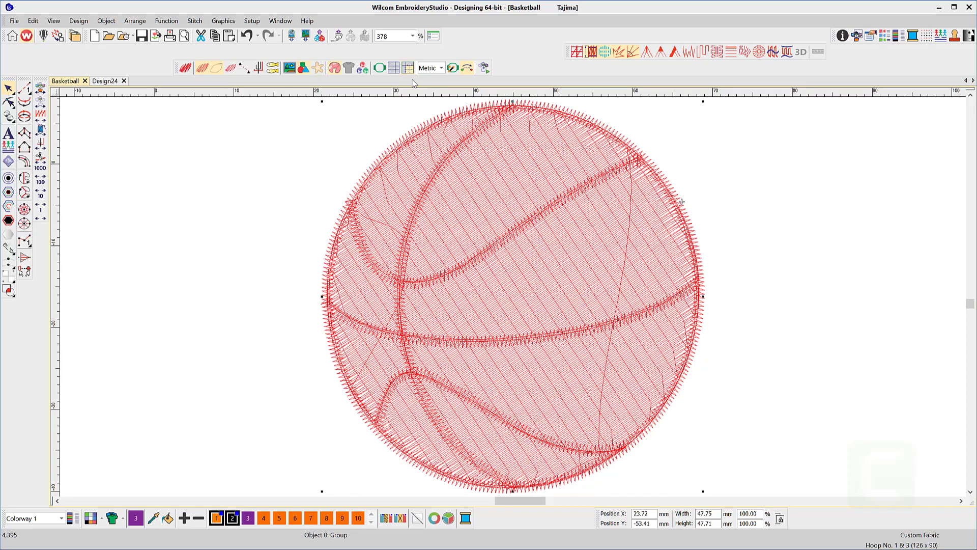
click(396, 72)
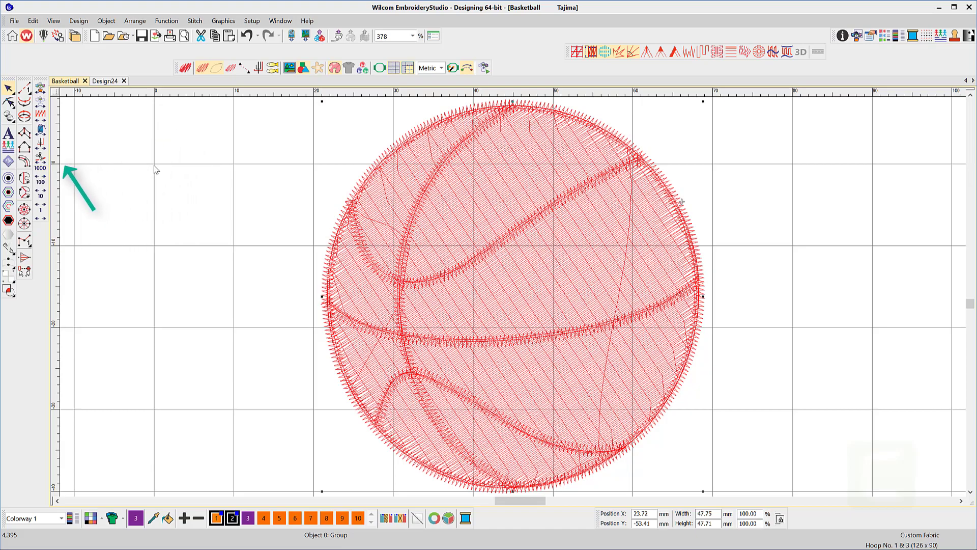
drag(55, 97, 515, 302)
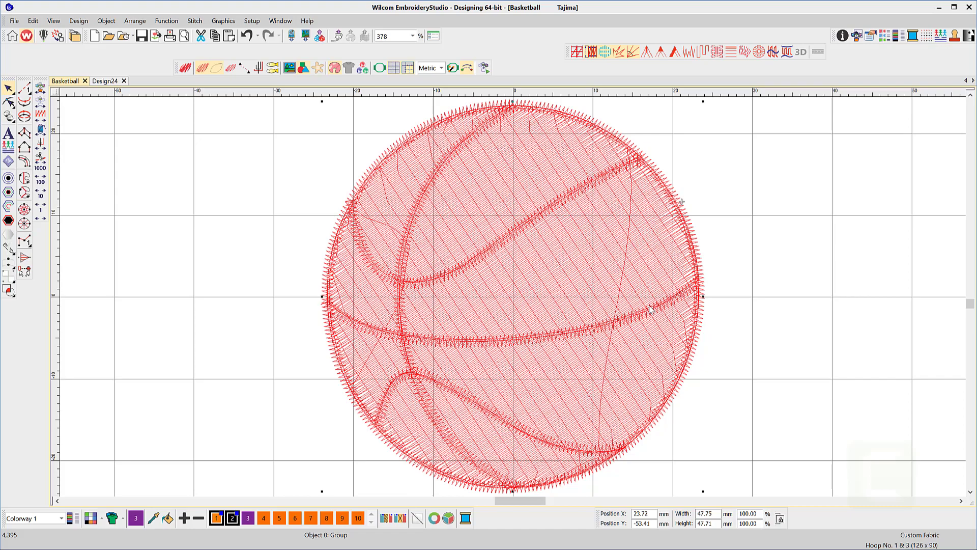
- Create 'BASKETBALL COMPETITION' lettering on a Circle CW baseline, with the ball shown as outlines
key(s)
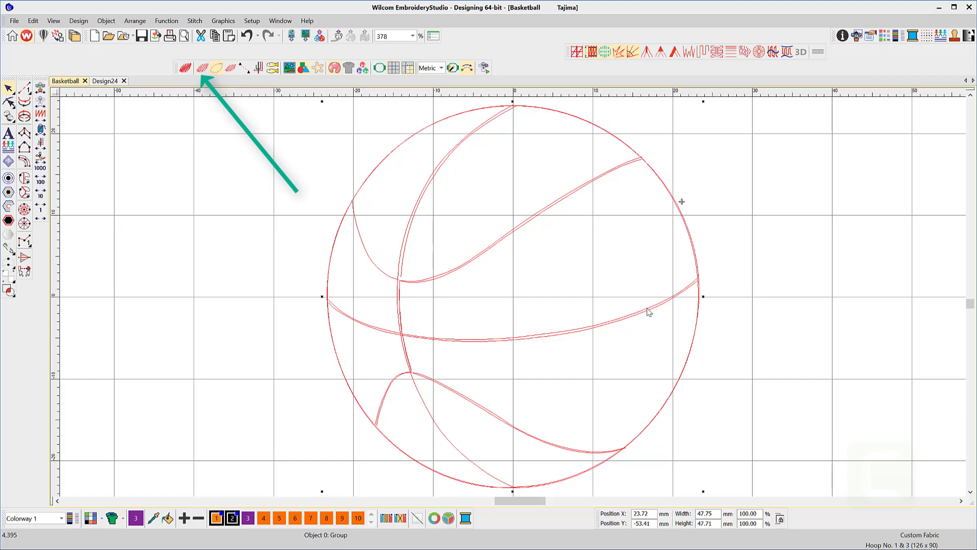
key(a)
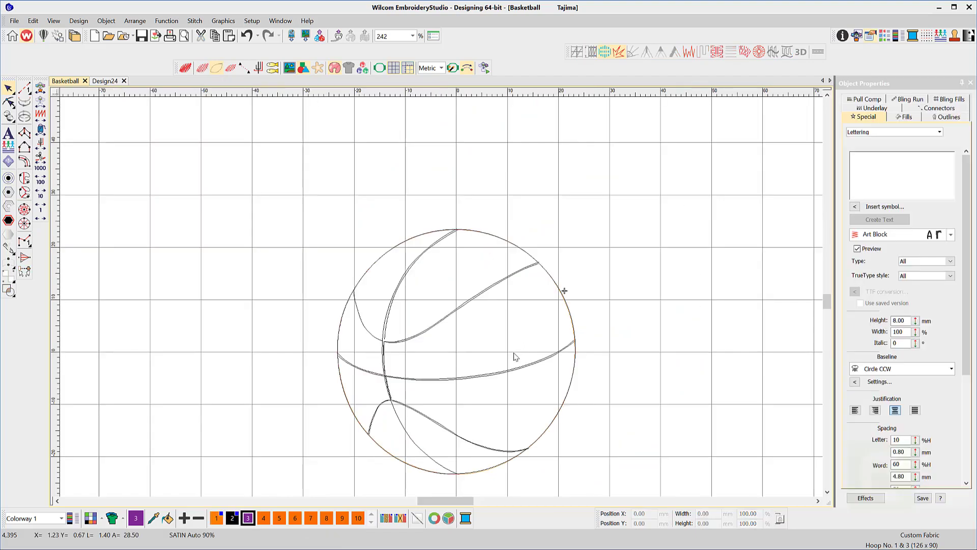
click(864, 162)
text(BASKETBA)
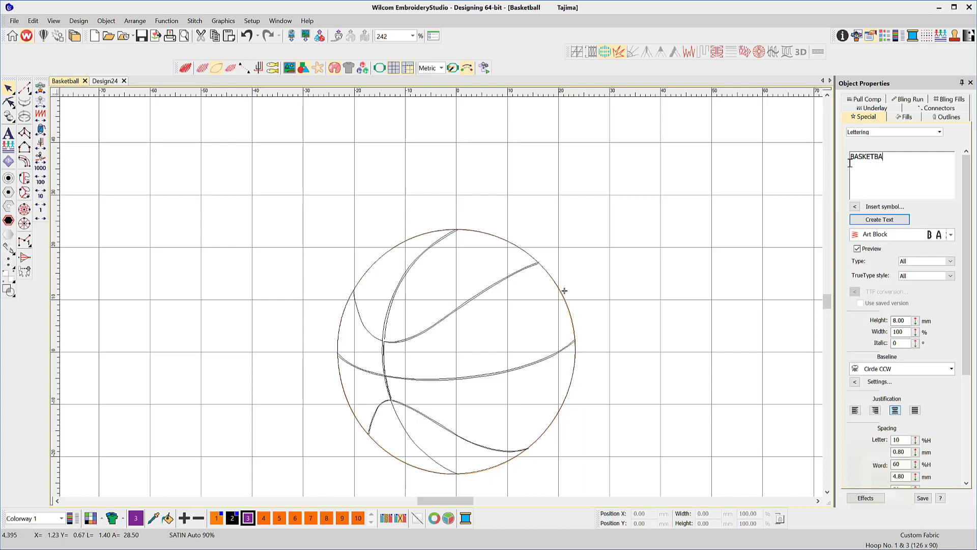
text(LL COMPETITION)
click(951, 370)
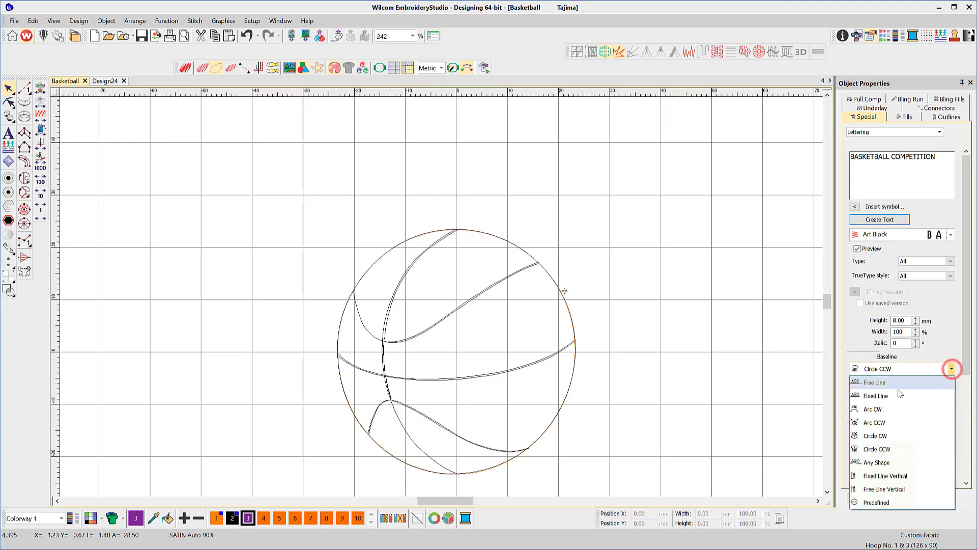
click(877, 430)
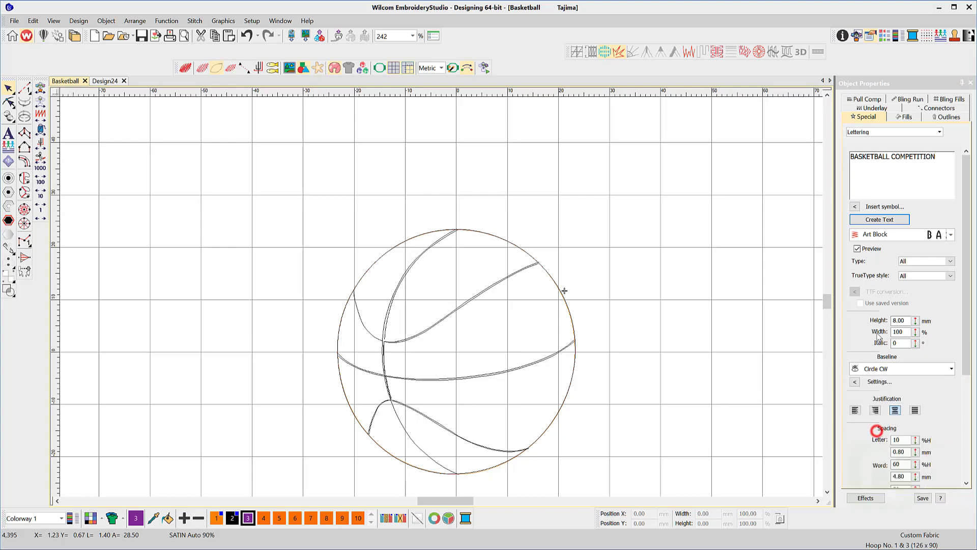
click(879, 221)
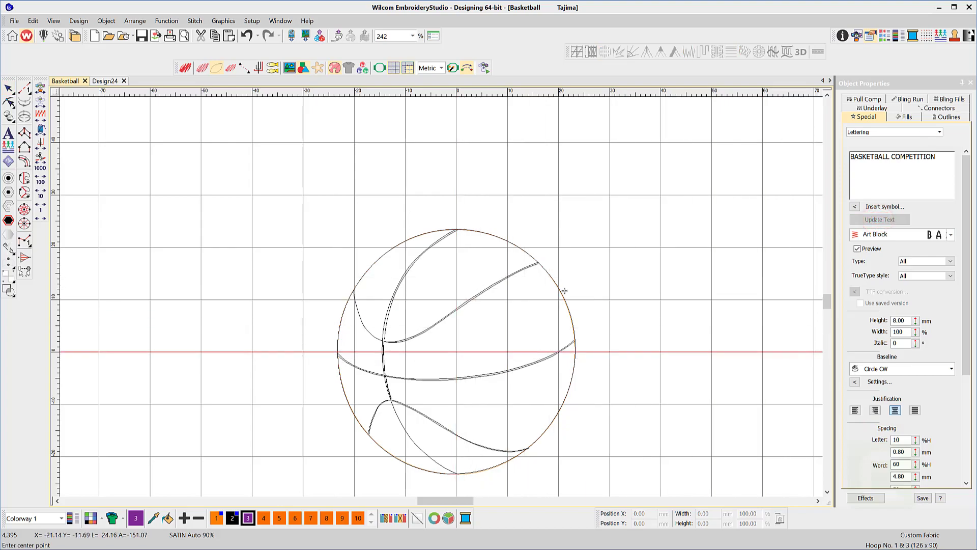
- Arc the lettering on a circle centred on the ball, radius just outside it, and show stitches
click(457, 351)
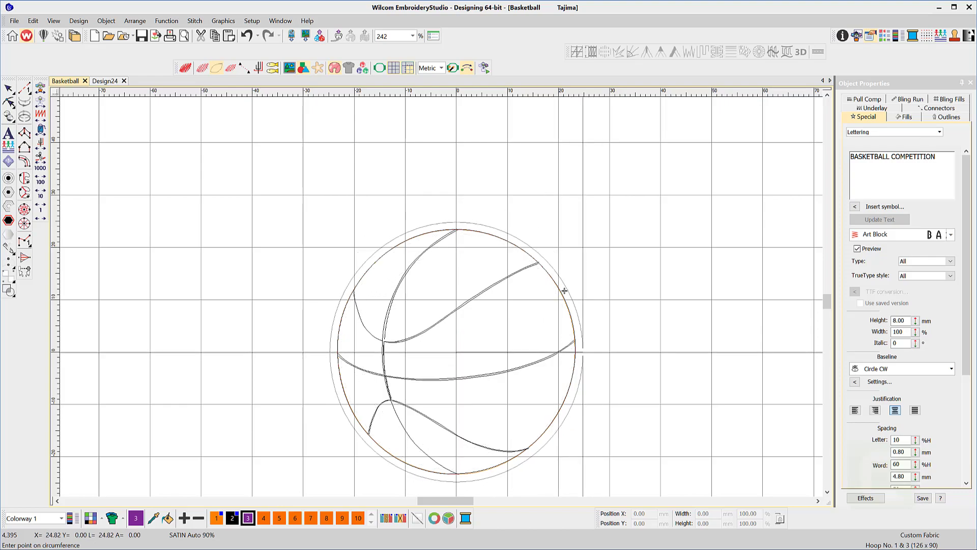
click(583, 352)
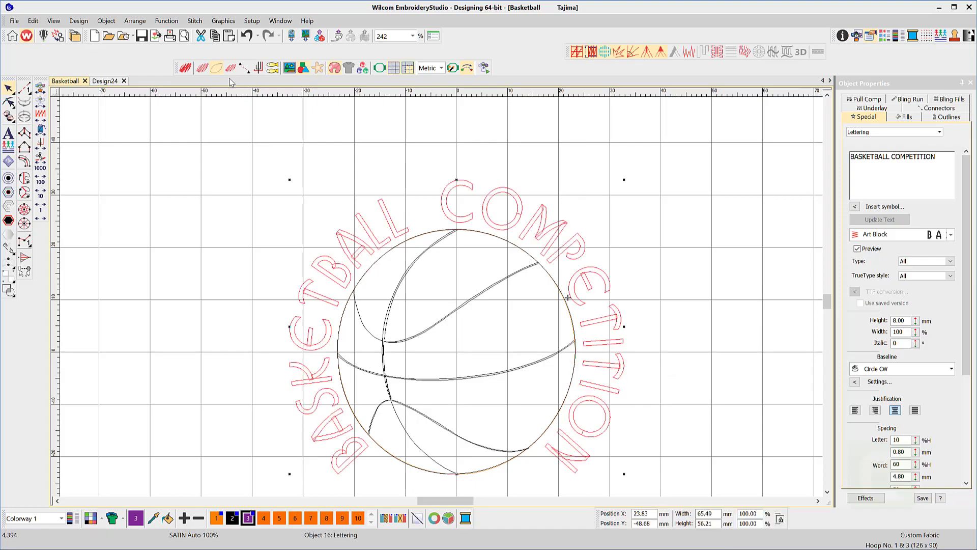
click(204, 69)
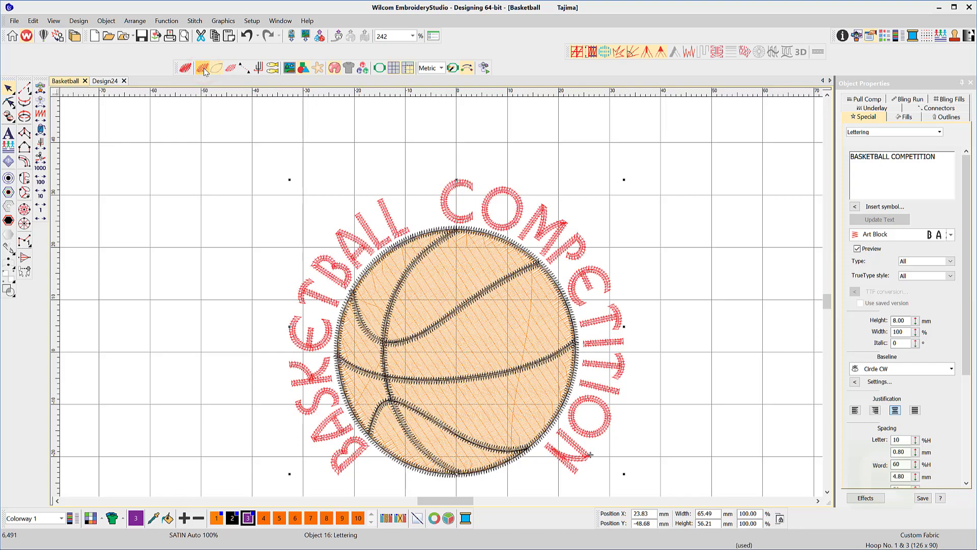
- Turn on TrueView and change the lettering's baseline to Circle CCW
click(183, 68)
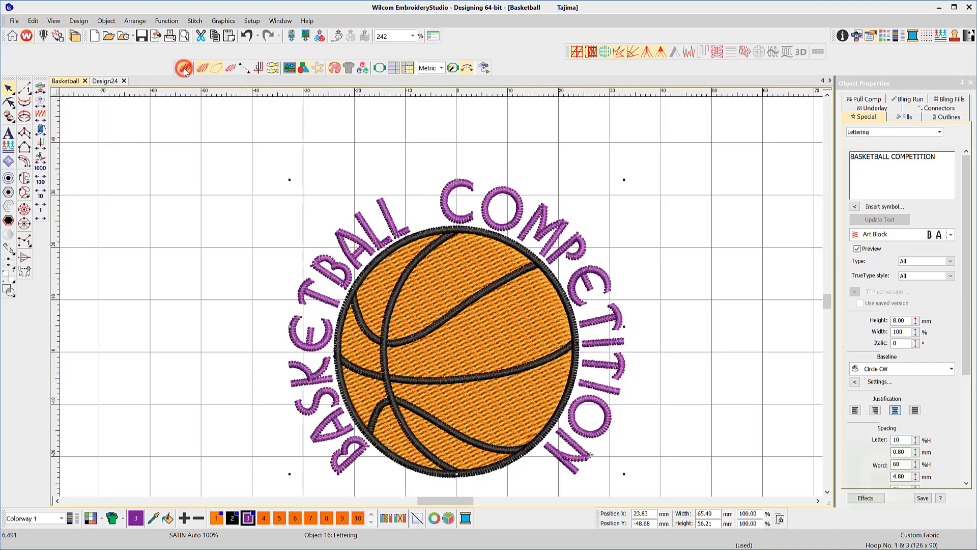
click(586, 252)
click(585, 252)
click(948, 368)
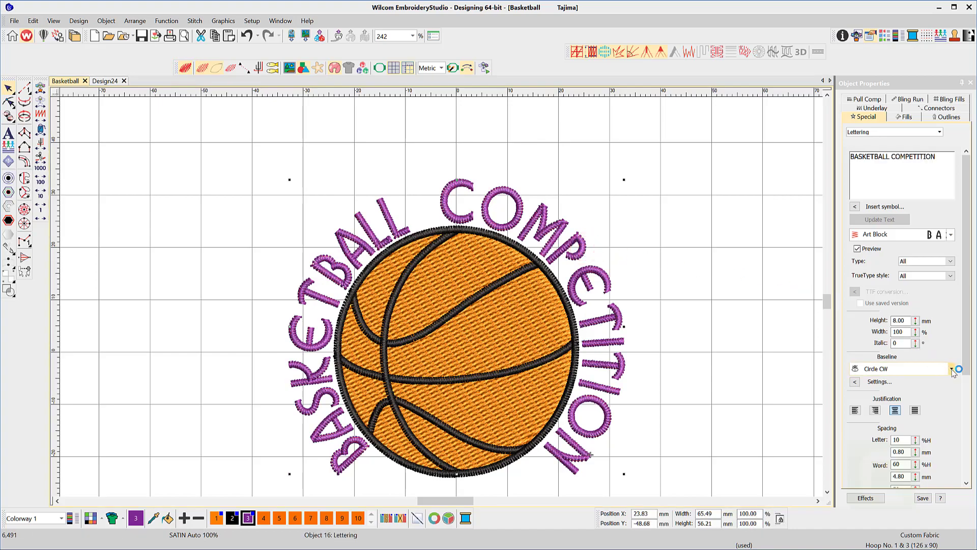
click(951, 368)
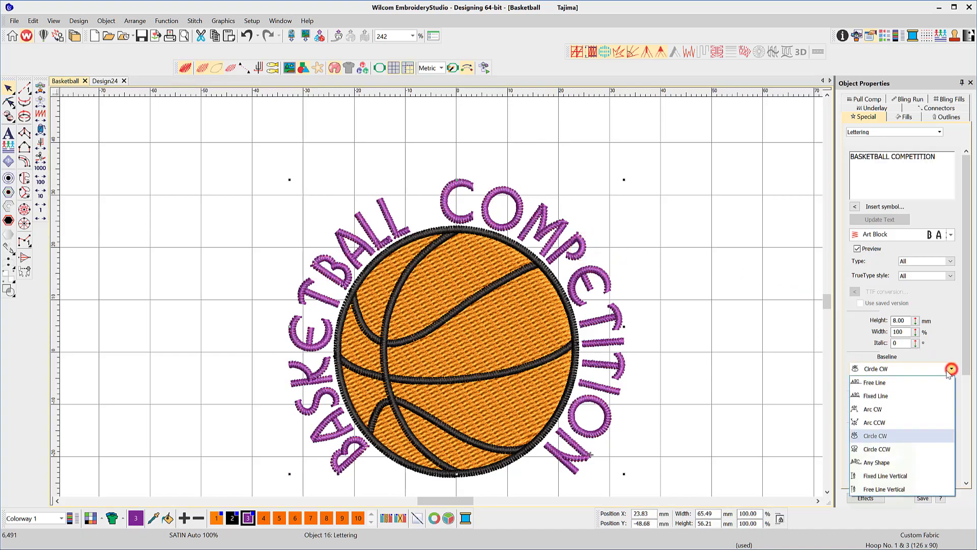
click(877, 448)
scroll(307, 306, up, 1)
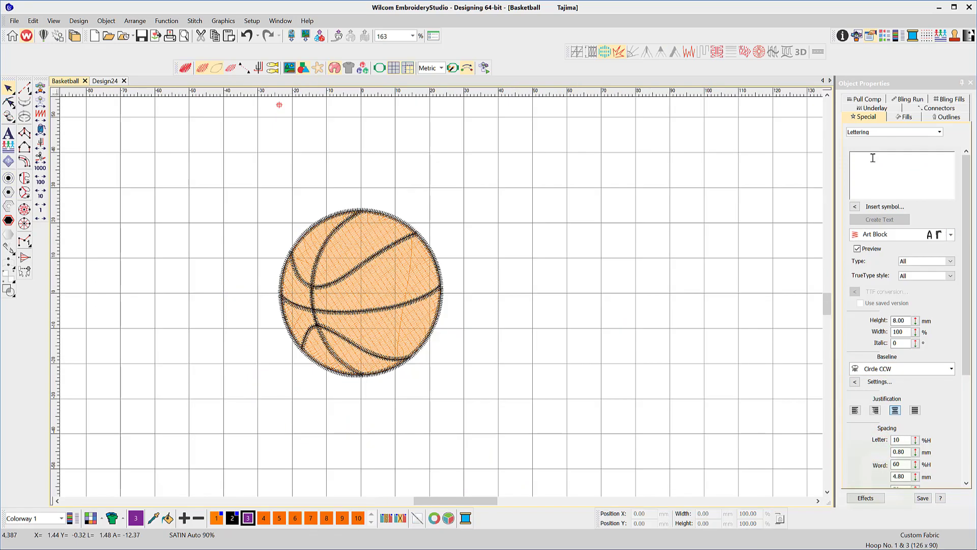
- Place 'BASKETBALL COMPETITION' lettering on a circle centred on the ball, then fit the view
click(873, 158)
text(B)
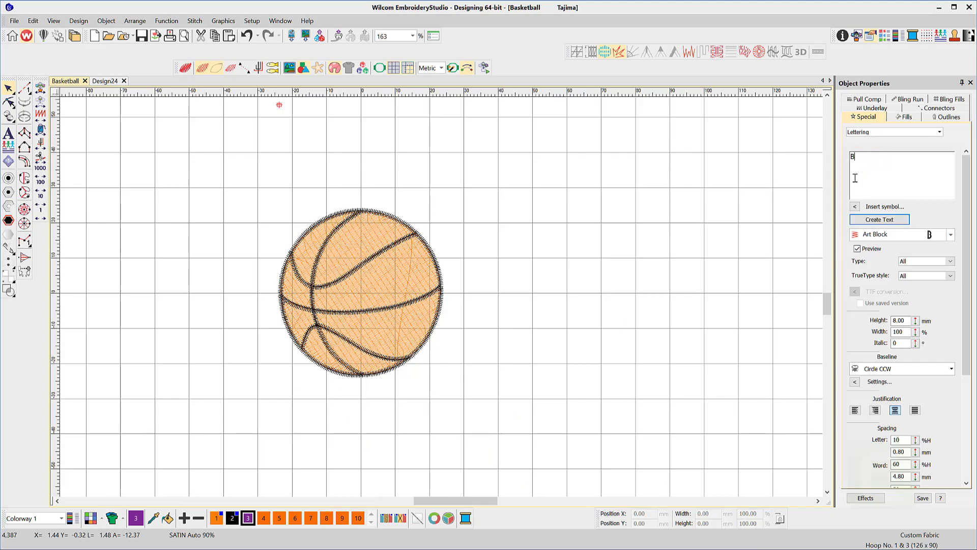
text(ASKETBALL COMPETITION)
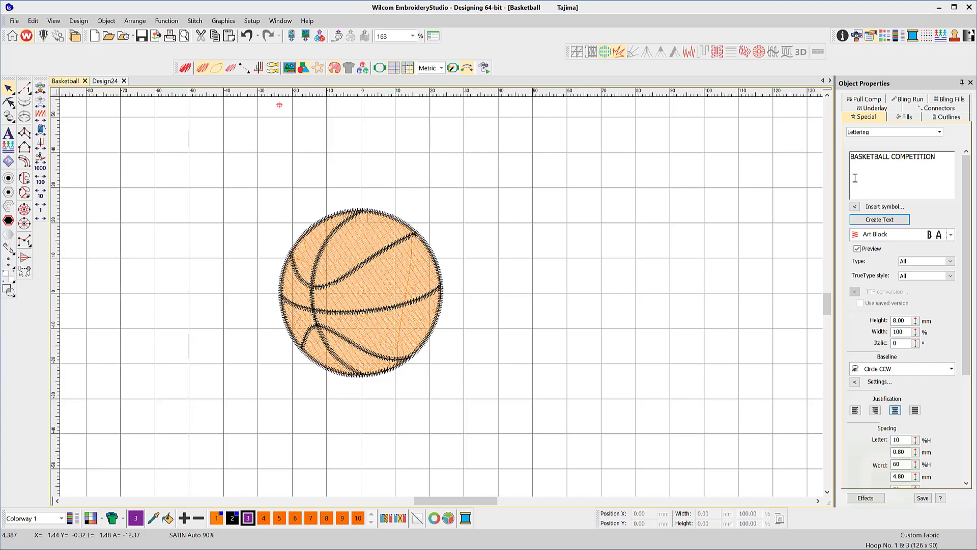
click(888, 219)
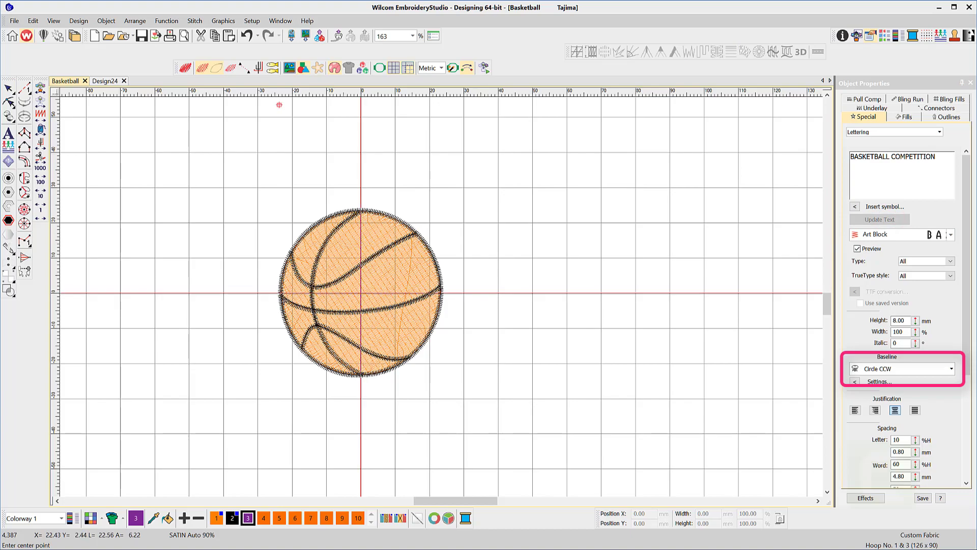
click(361, 293)
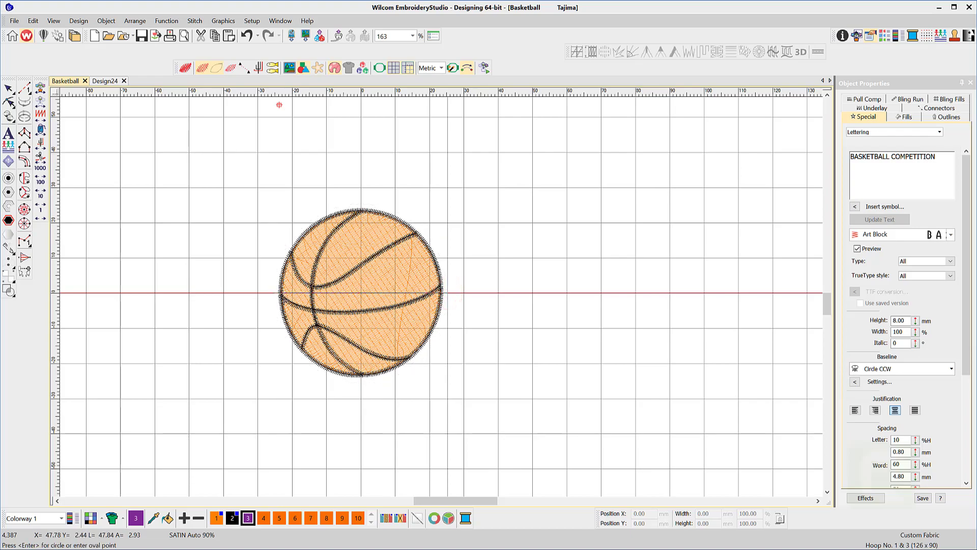
key(Return)
key(Escape)
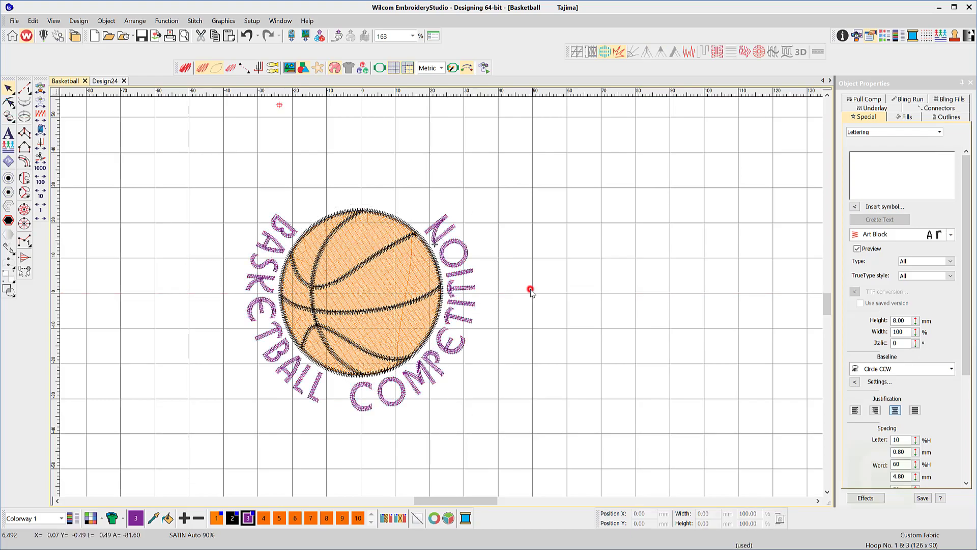
key(0)
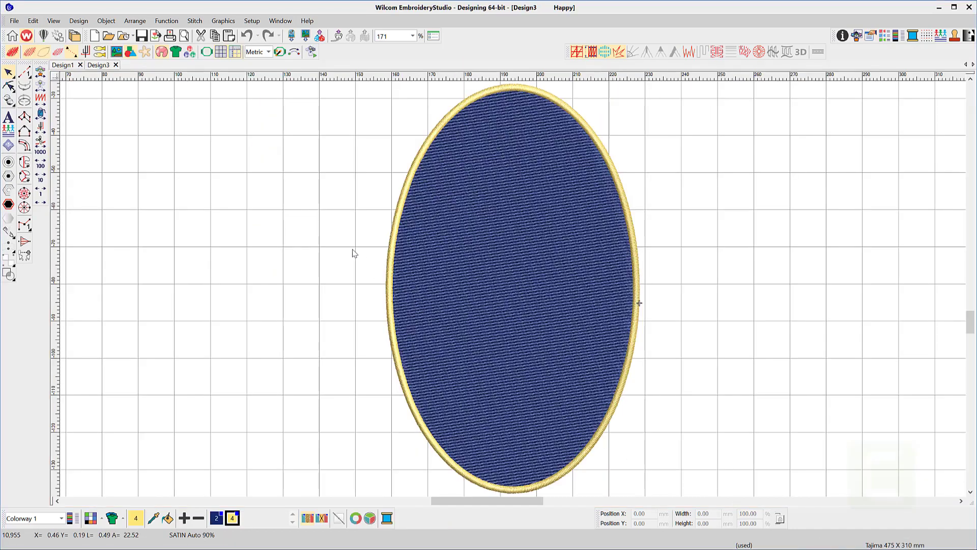
- Show Design3 as plain stitch lines, zero the rulers at the oval's centre, and start new lettering
click(14, 52)
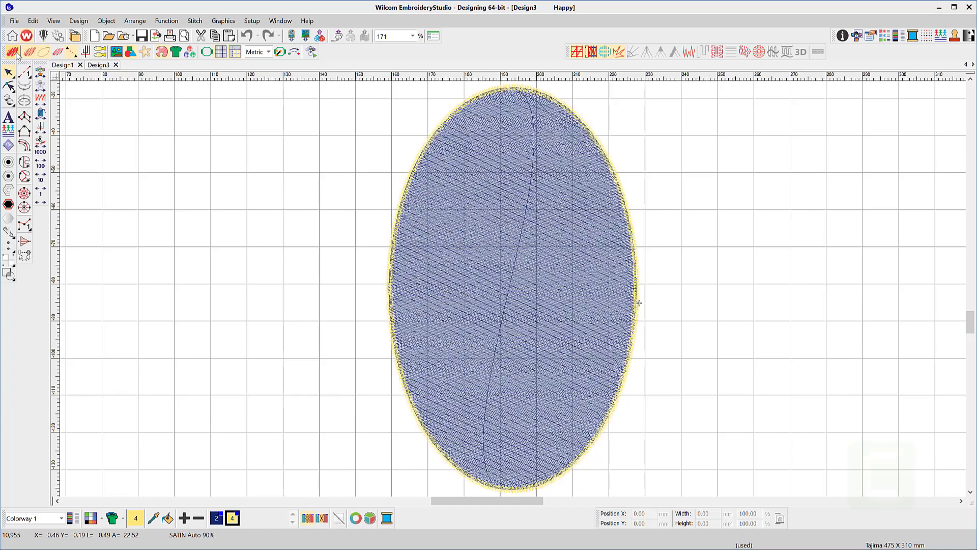
key(ctrl+a)
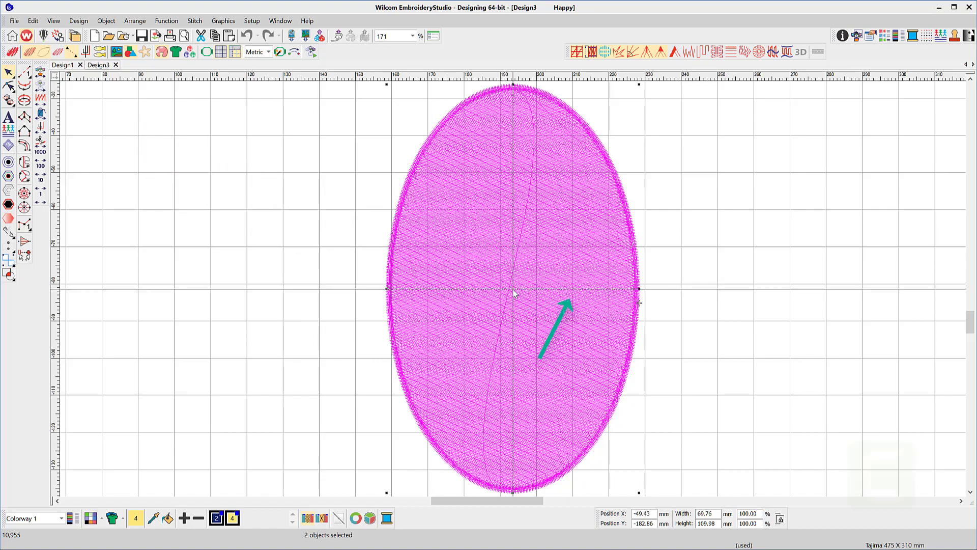
key(ctrl+shift+g)
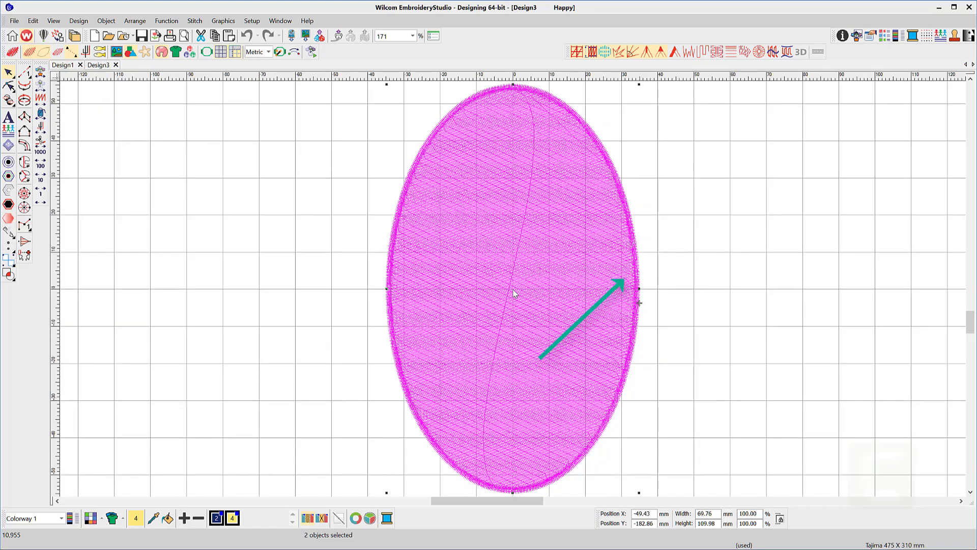
click(315, 283)
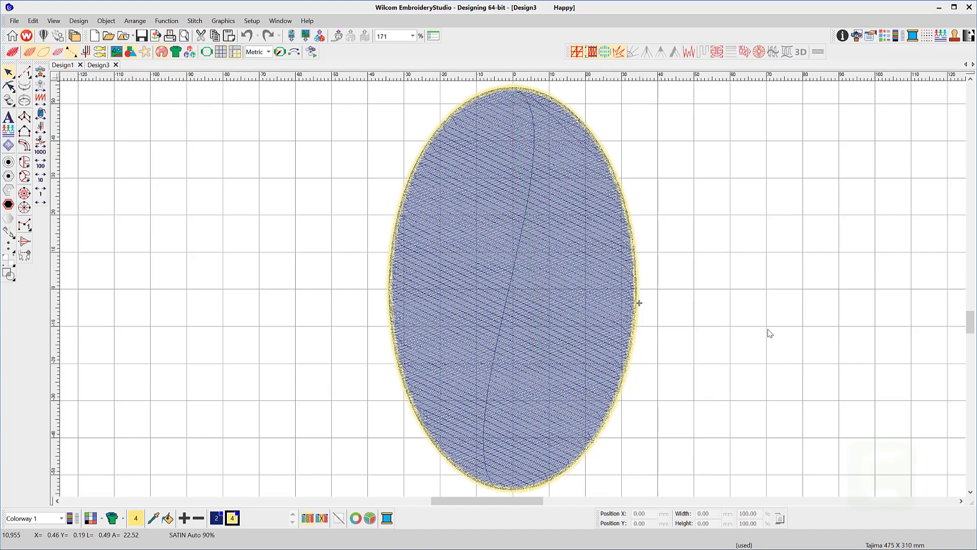
key(a)
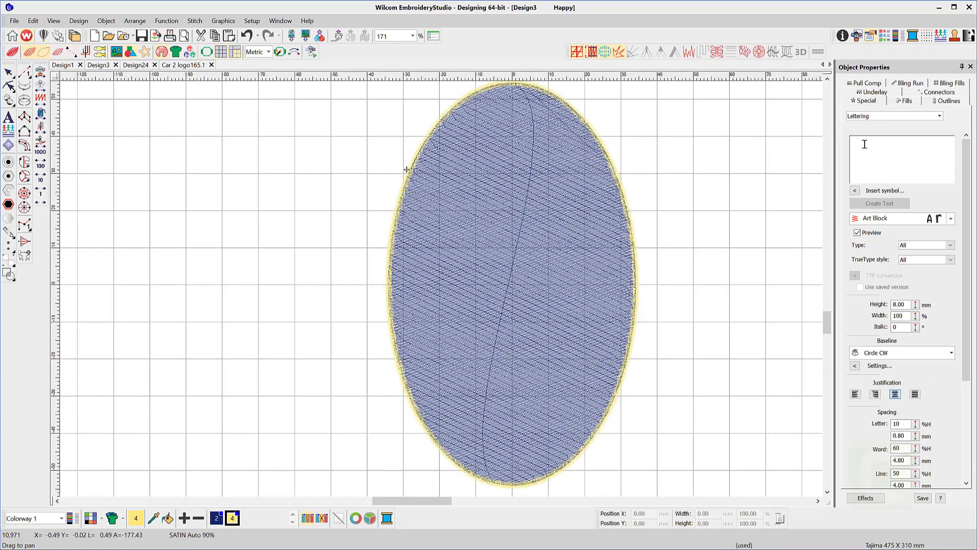
- Enter 'ELLIPTICAL ARC OVER THE TOP', centring its circle baseline on the oval with radius at its right edge
text(ELLIPTICAL )
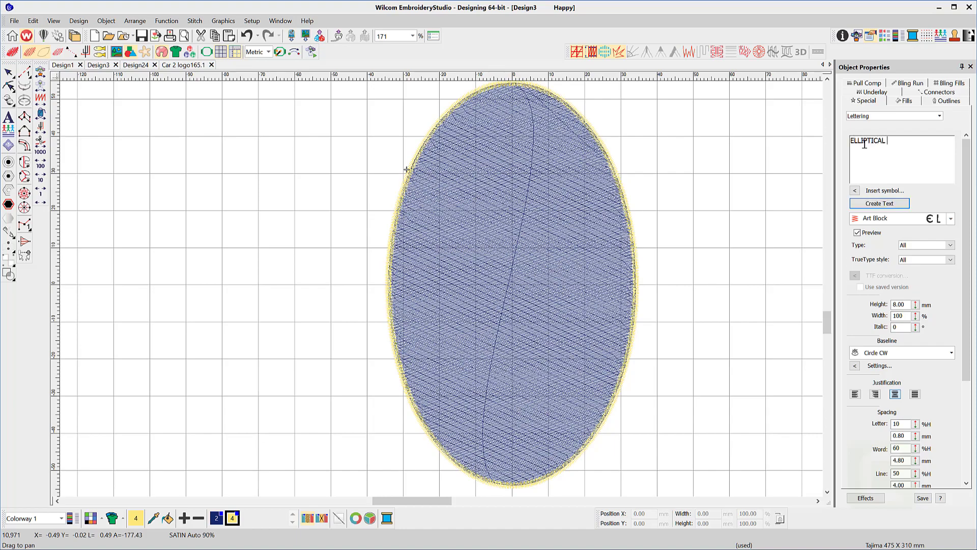
text(ARC)
key(BackSpace)
text(RC OVER THE TOP)
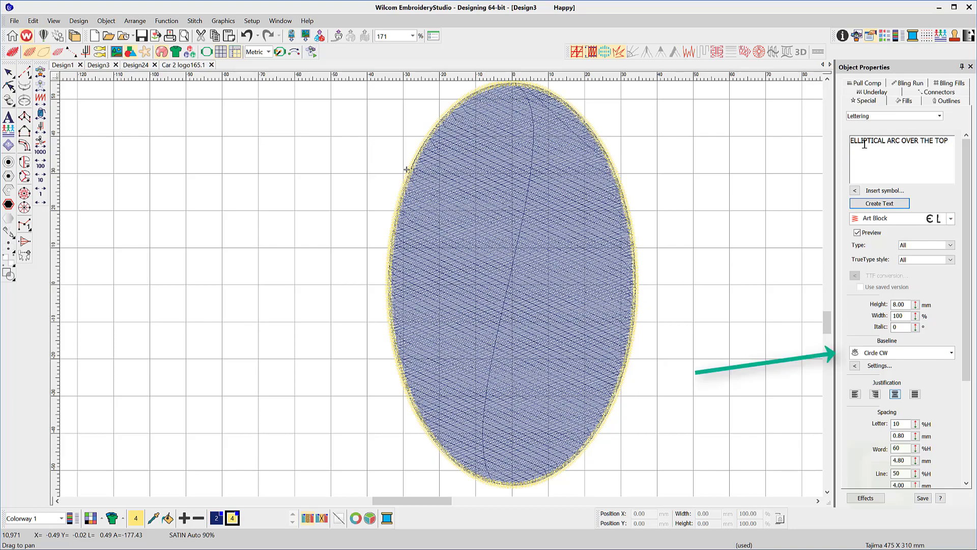
click(879, 203)
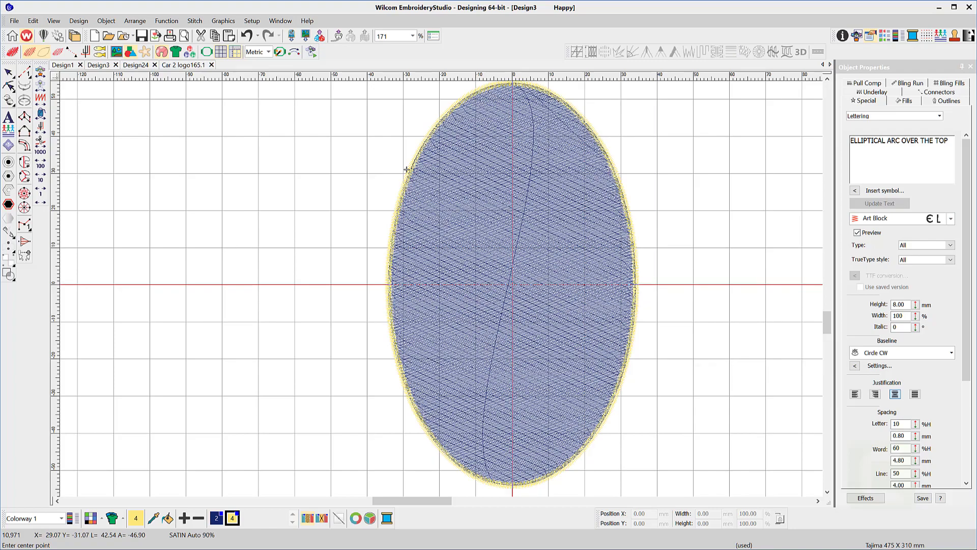
click(512, 283)
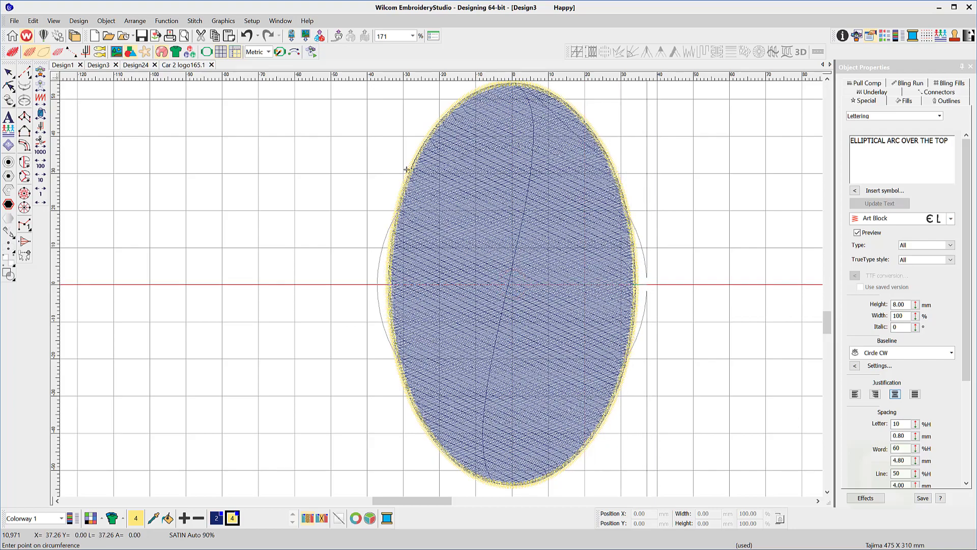
click(645, 283)
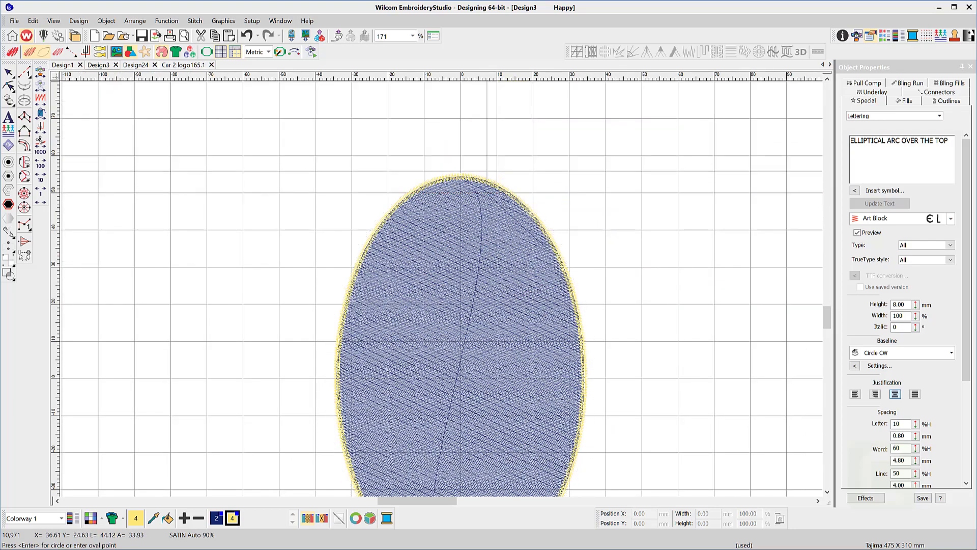